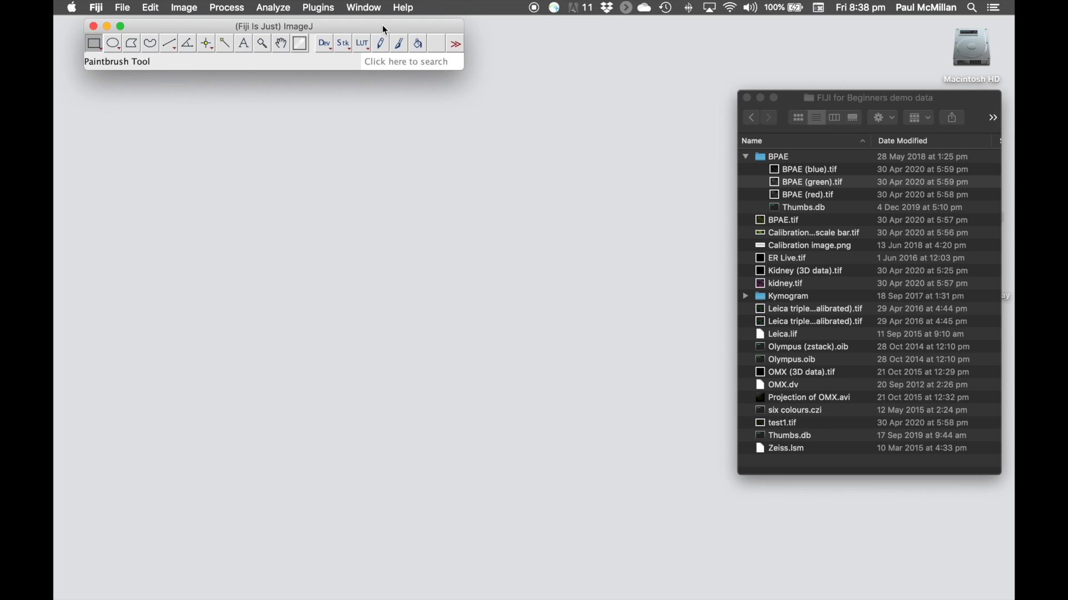
# Step: Drag Zeiss.lsm from the demo data folder onto the Fiji toolbar and focus its image window
pyautogui.click(809, 96)
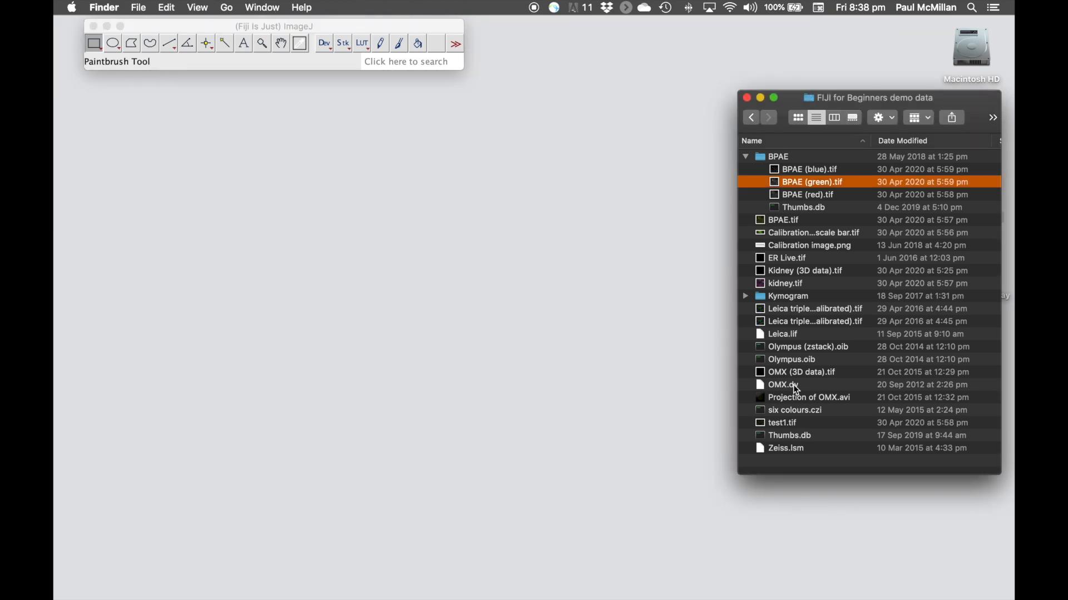
pyautogui.click(777, 448)
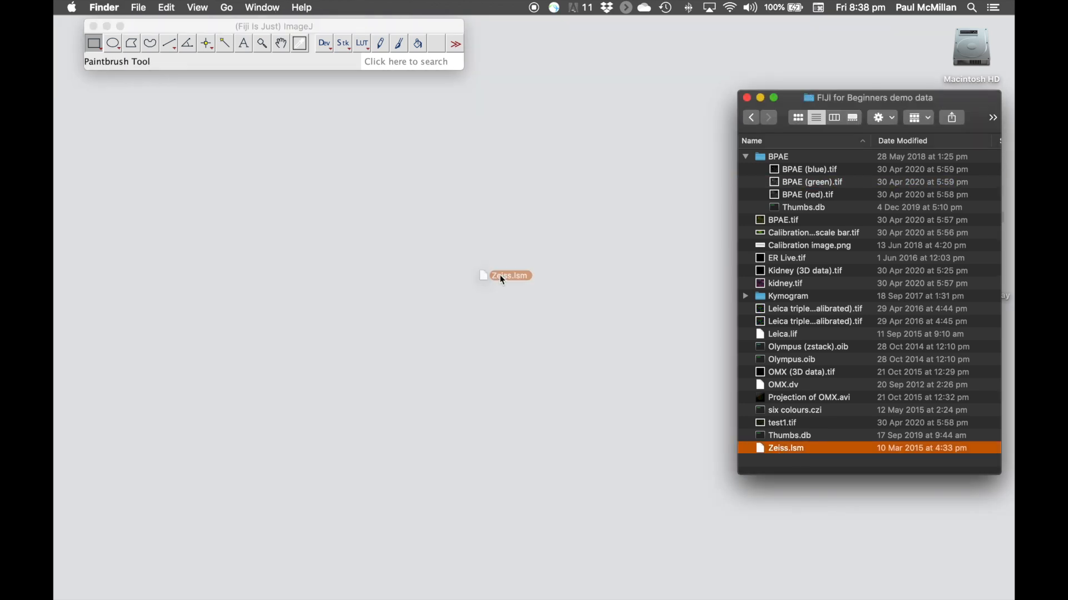
pyautogui.moveTo(500, 274); pyautogui.dragTo(296, 46)
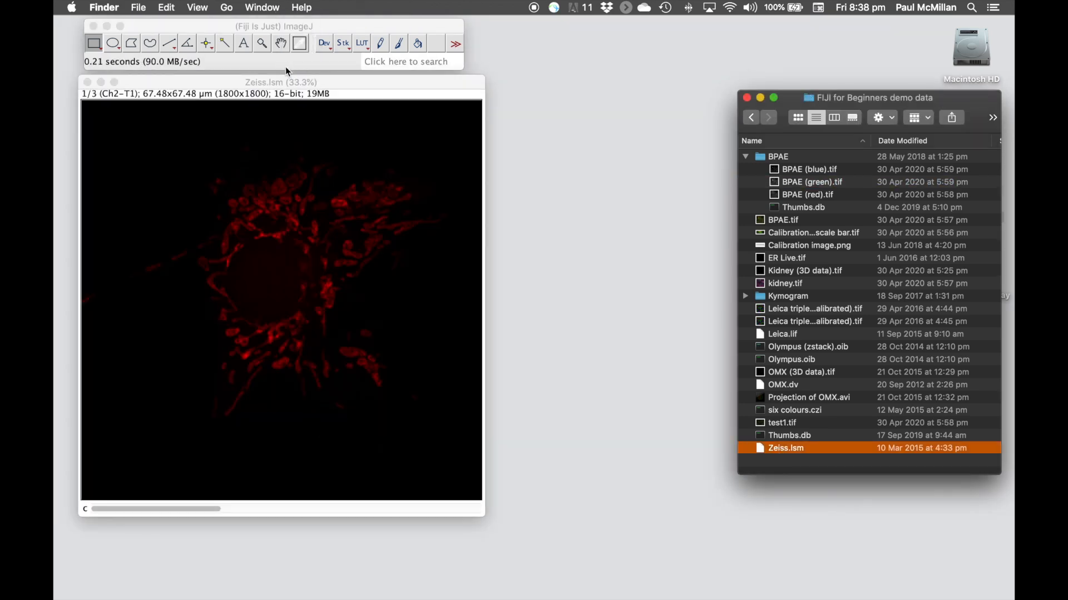
pyautogui.click(304, 84)
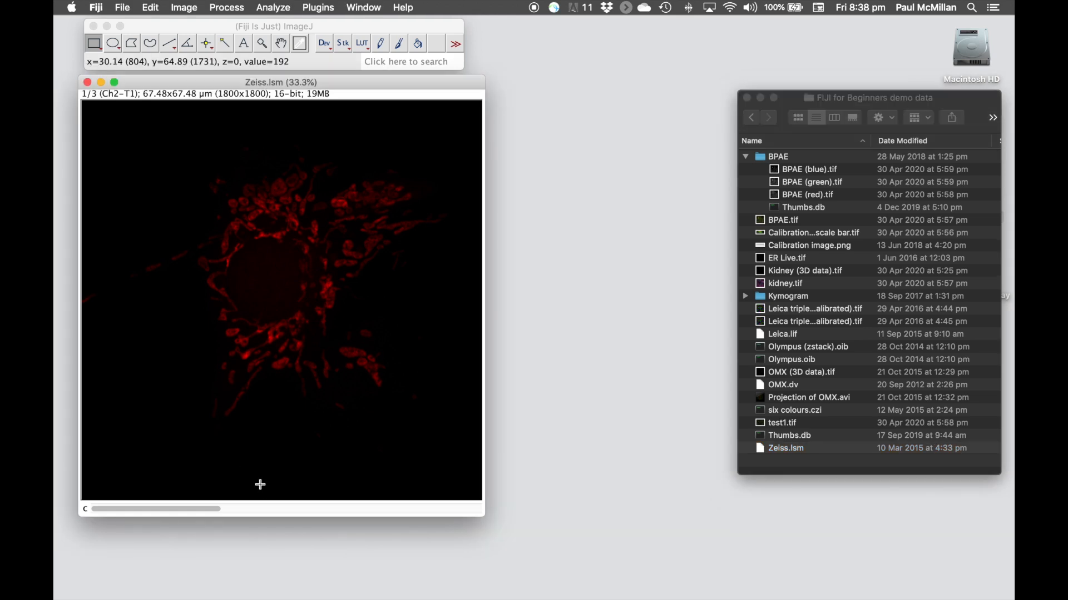
pyautogui.scroll(-1, 259, 485)
pyautogui.scroll(-1, 260, 484)
pyautogui.scroll(1, 260, 485)
pyautogui.scroll(1, 260, 485)
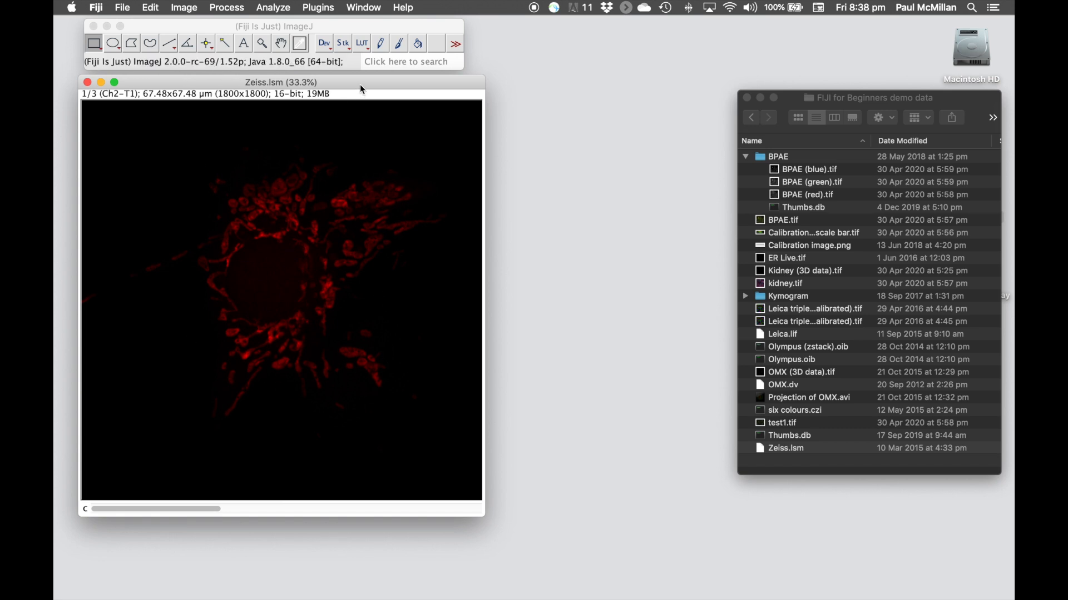
# Step: Recolour the first channel with the HiLo lookup table from the LUT list
pyautogui.click(362, 42)
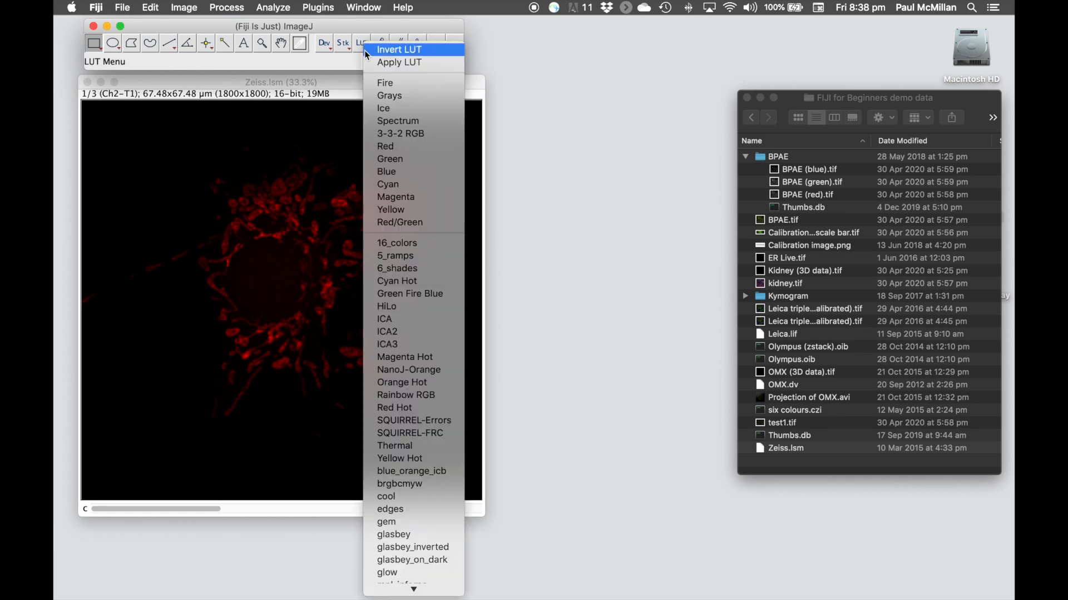
pyautogui.click(400, 307)
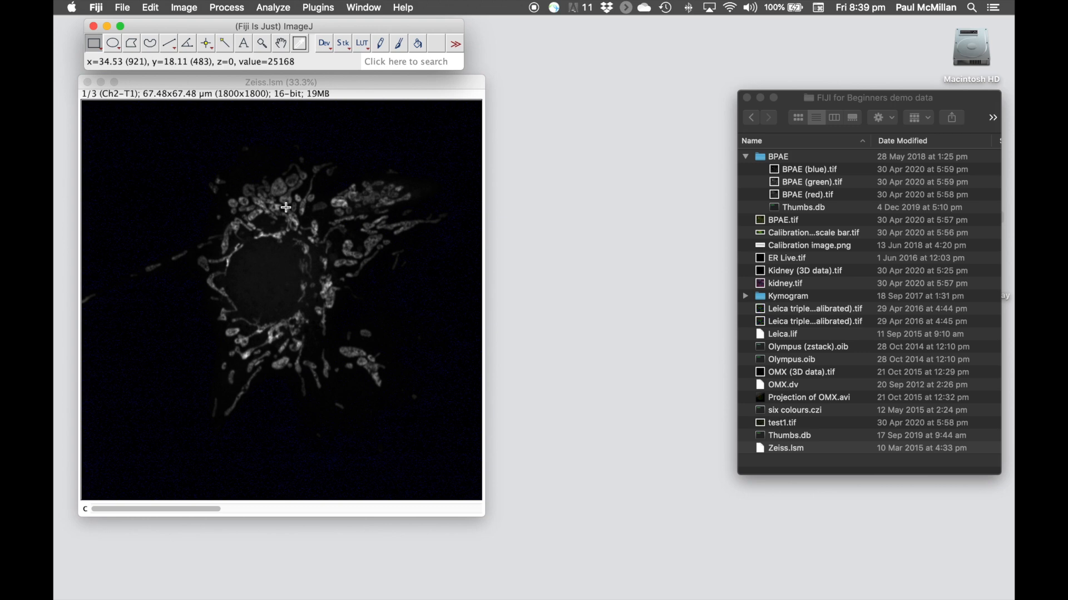
pyautogui.click(184, 7)
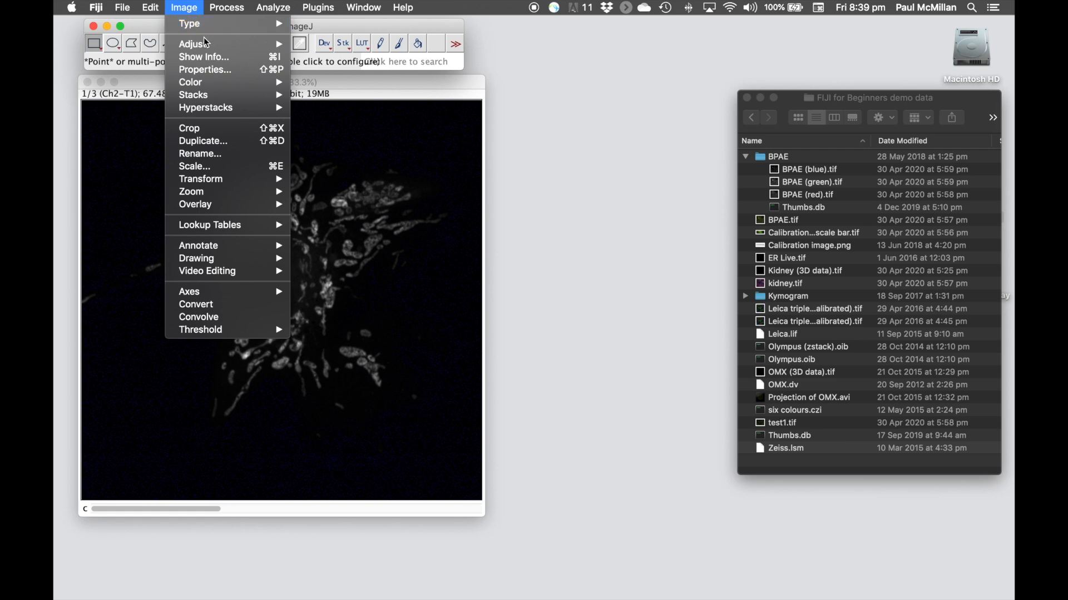
pyautogui.moveTo(193, 44)
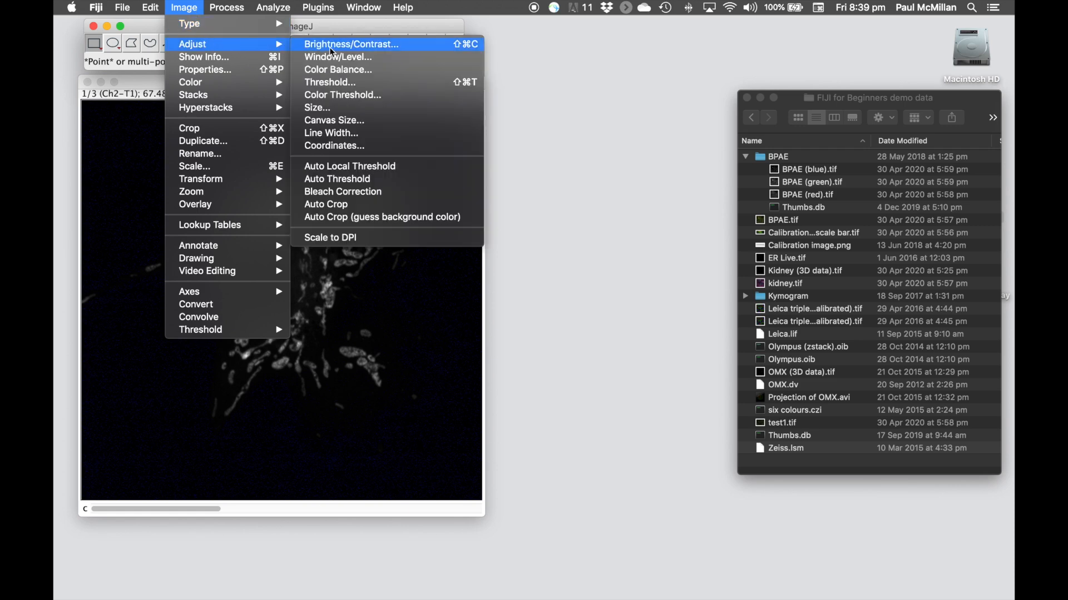
# Step: Bring up the B&C window via Image > Adjust and place it beside the image
pyautogui.click(426, 46)
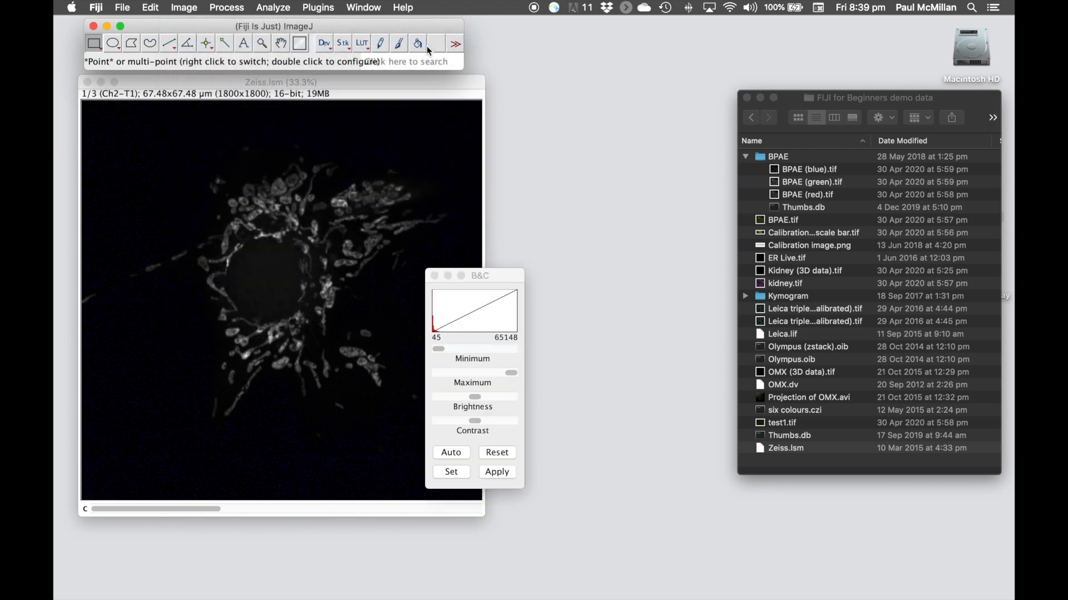
pyautogui.moveTo(510, 279); pyautogui.dragTo(582, 82)
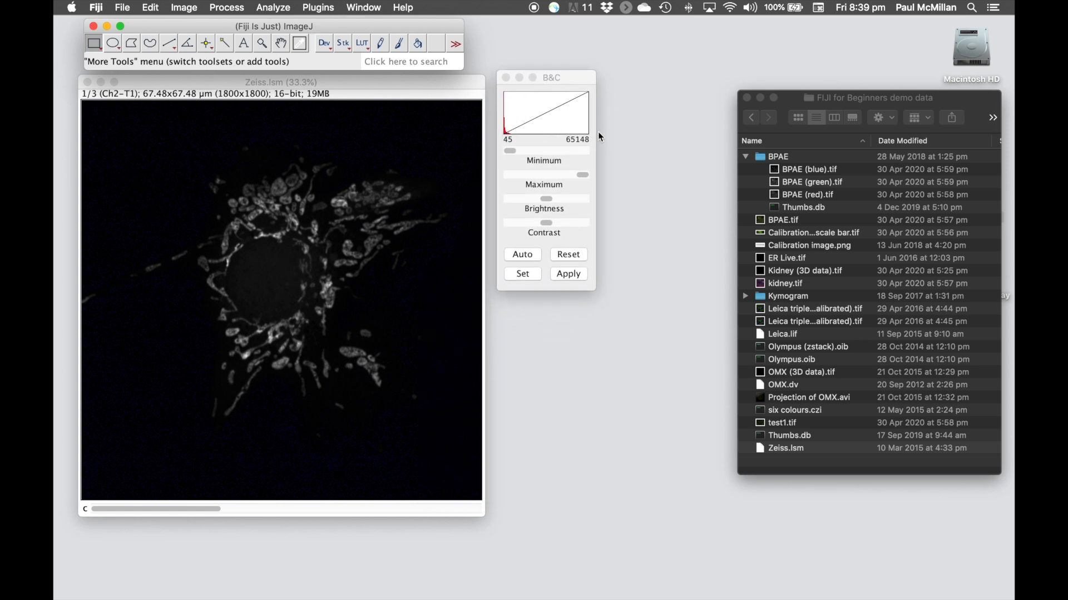
pyautogui.click(513, 156)
pyautogui.moveTo(513, 153); pyautogui.dragTo(514, 153)
pyautogui.moveTo(513, 151); pyautogui.dragTo(511, 152)
pyautogui.moveTo(585, 177); pyautogui.dragTo(562, 180)
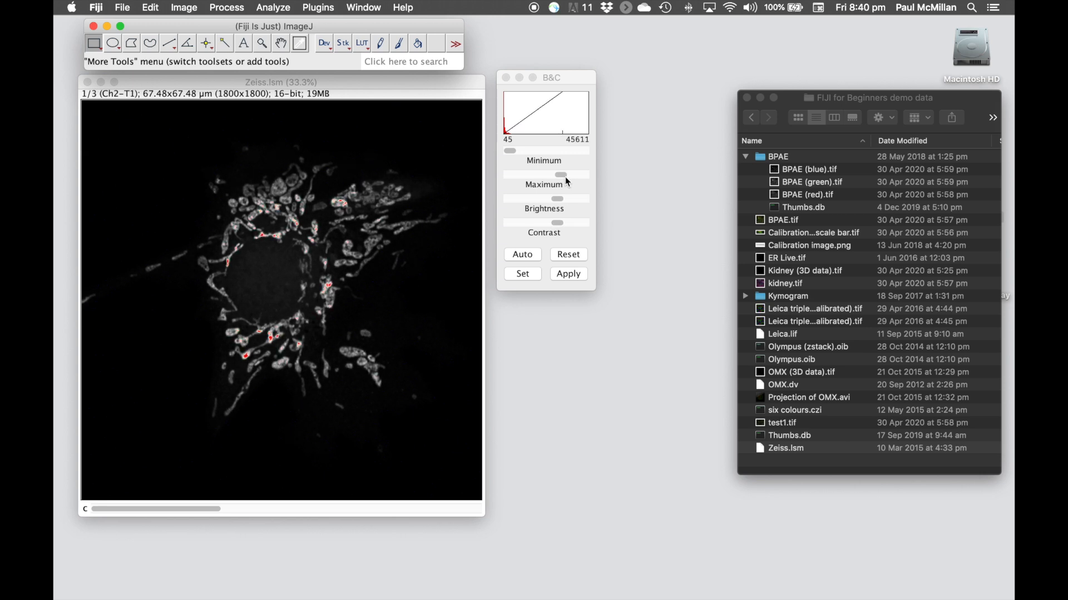
pyautogui.moveTo(561, 182); pyautogui.dragTo(578, 181)
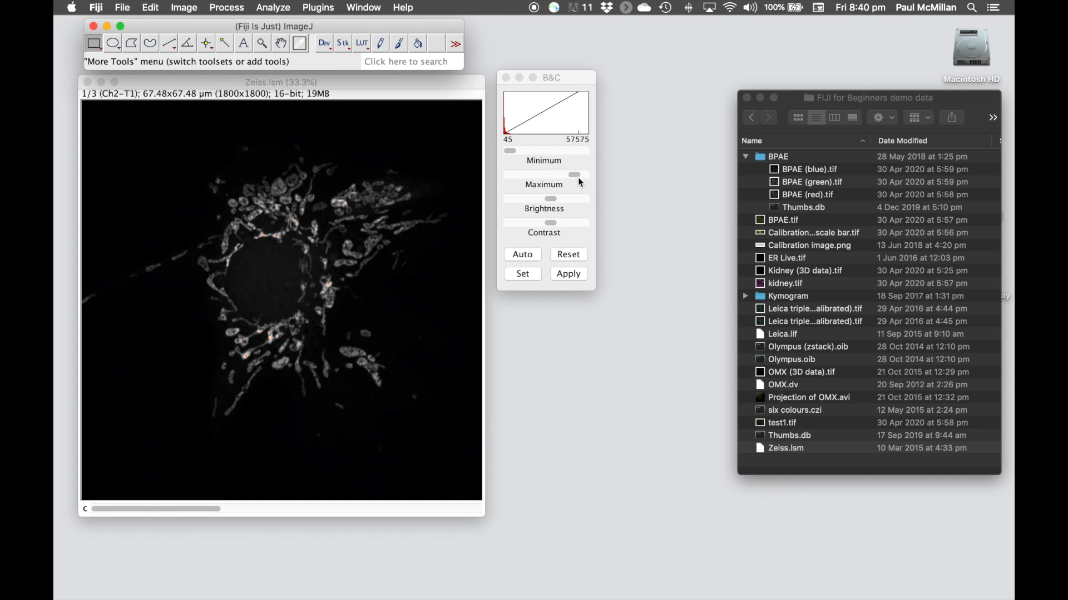
pyautogui.moveTo(577, 182); pyautogui.dragTo(586, 181)
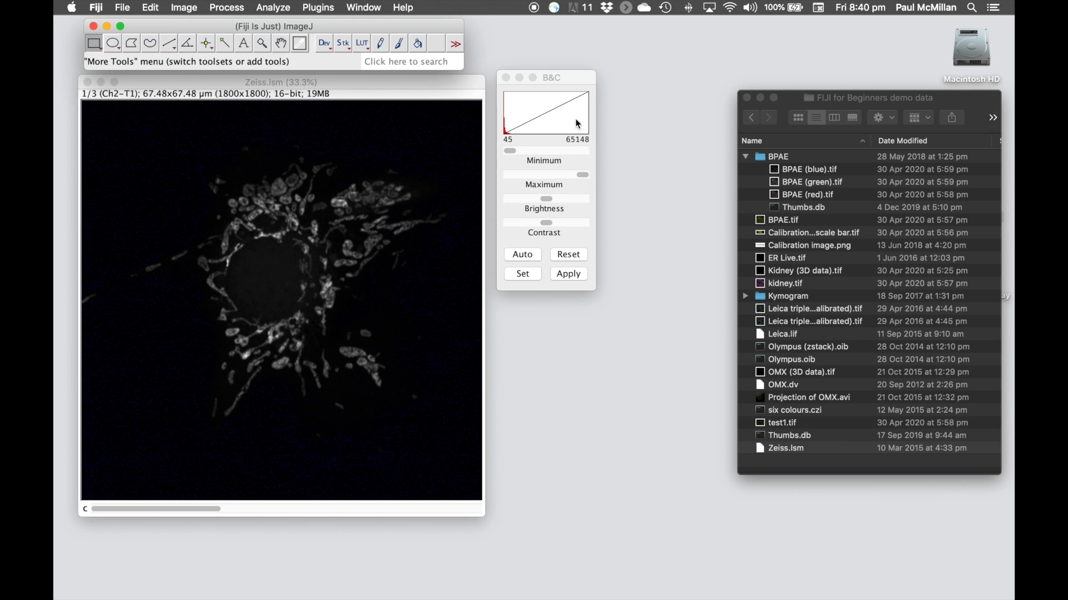
# Step: Try Auto, reset, lower the maximum to about 60120 and apply the 45–60120 range to the pixels
pyautogui.click(526, 254)
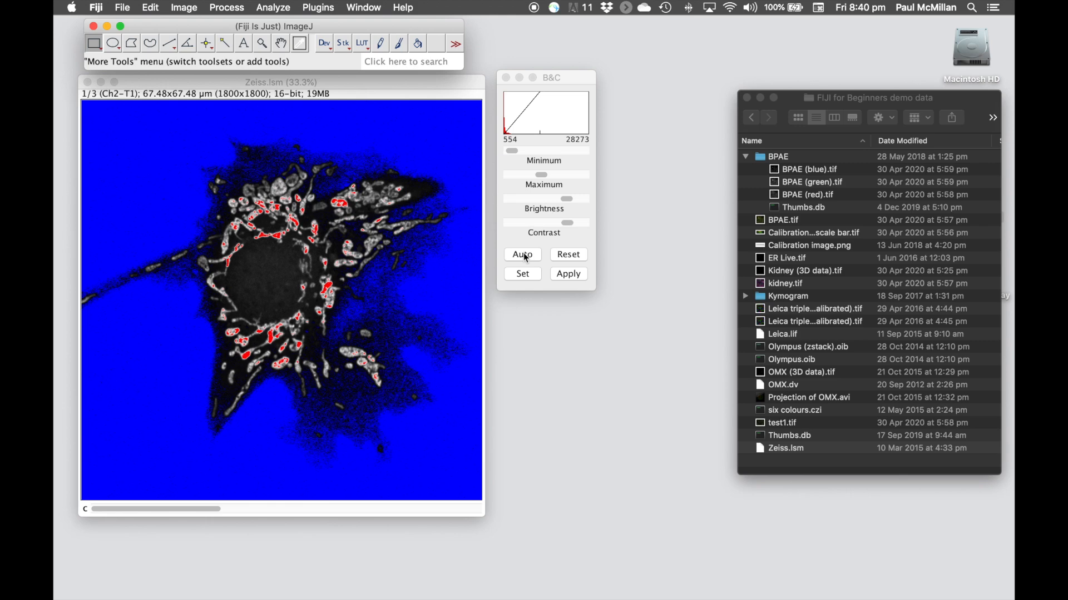
pyautogui.click(574, 255)
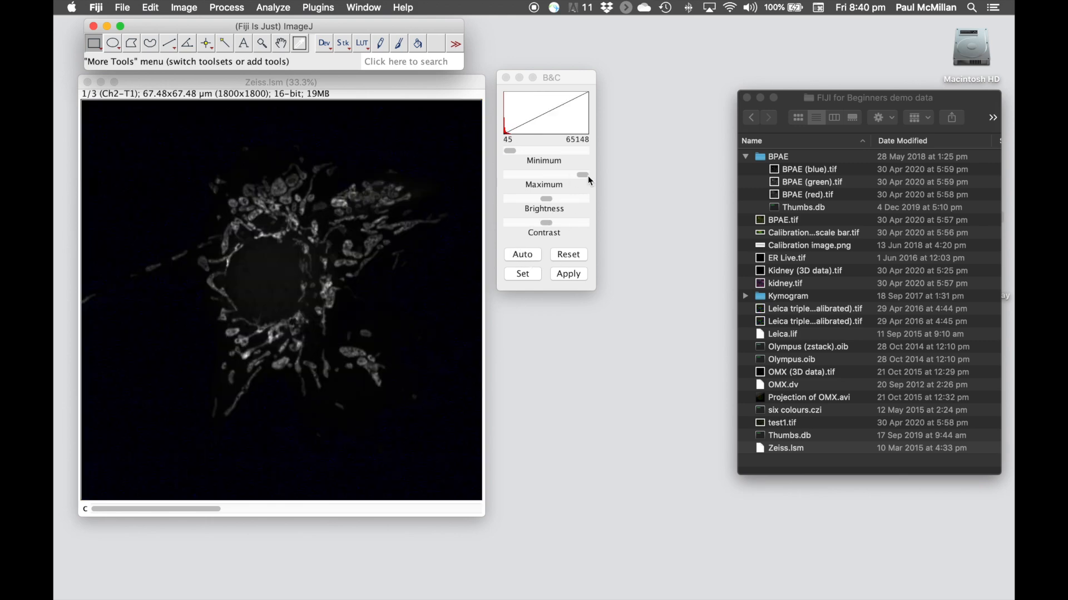
pyautogui.moveTo(584, 174)
pyautogui.mouseDown()
pyautogui.moveTo(571, 178)
pyautogui.moveTo(582, 180)
pyautogui.mouseUp()
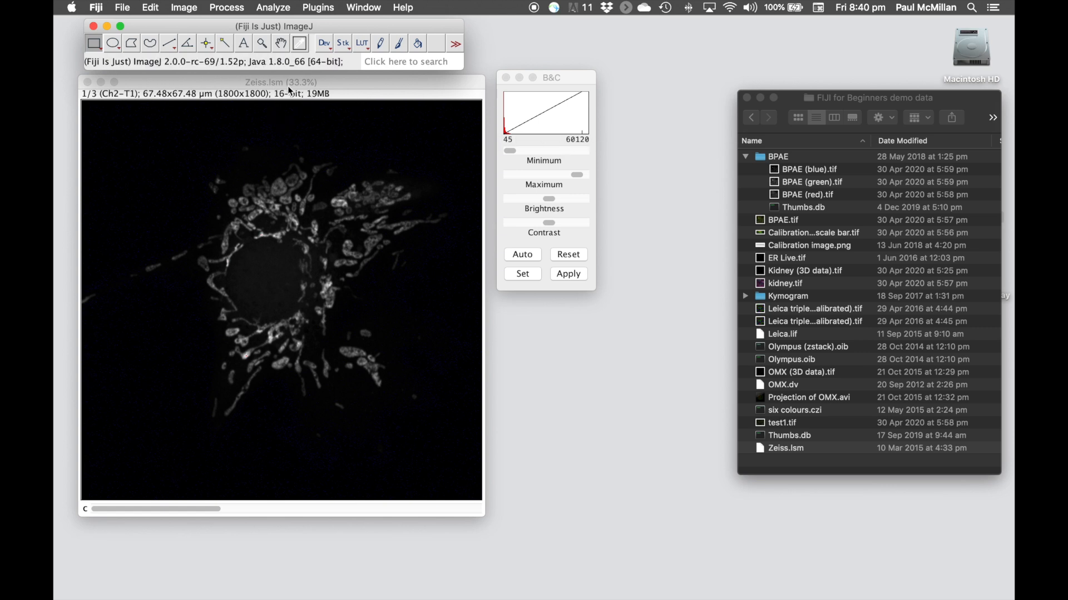
pyautogui.click(572, 274)
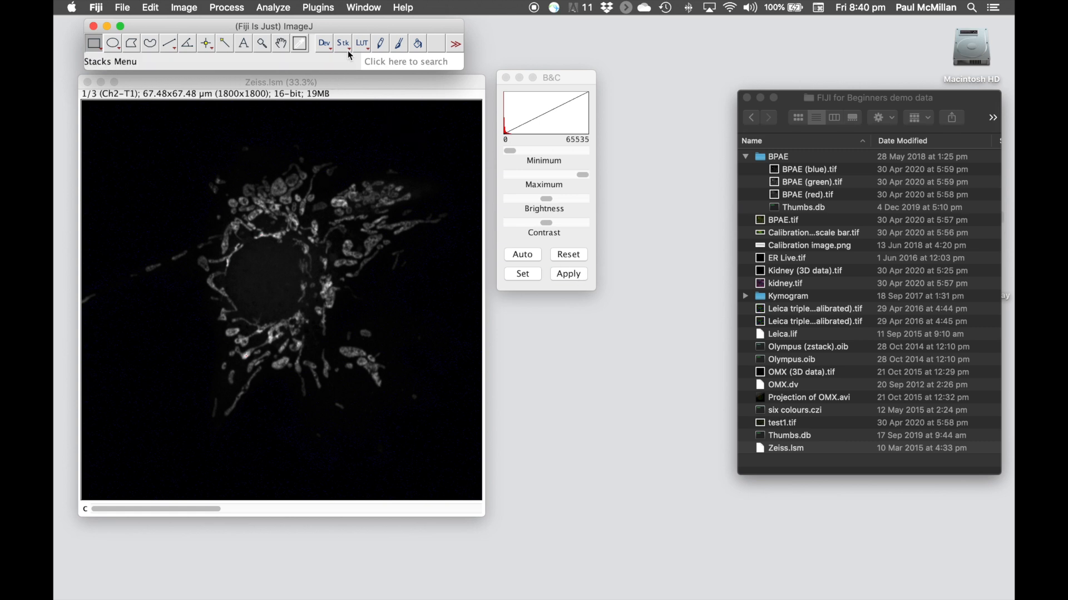
# Step: Restore the Red lookup table and advance to the second, green channel
pyautogui.click(362, 44)
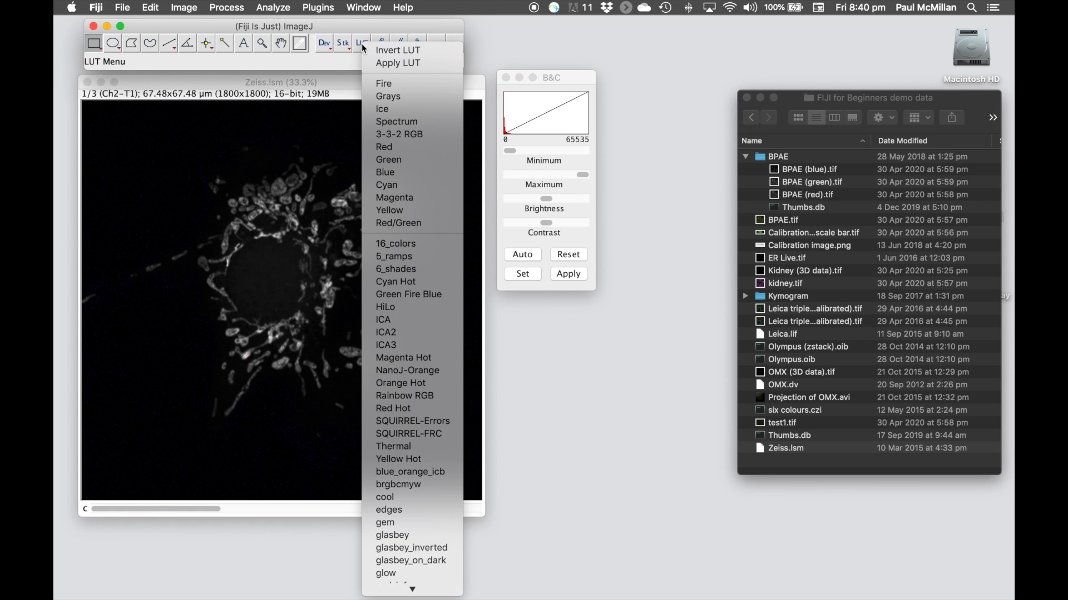
pyautogui.click(384, 147)
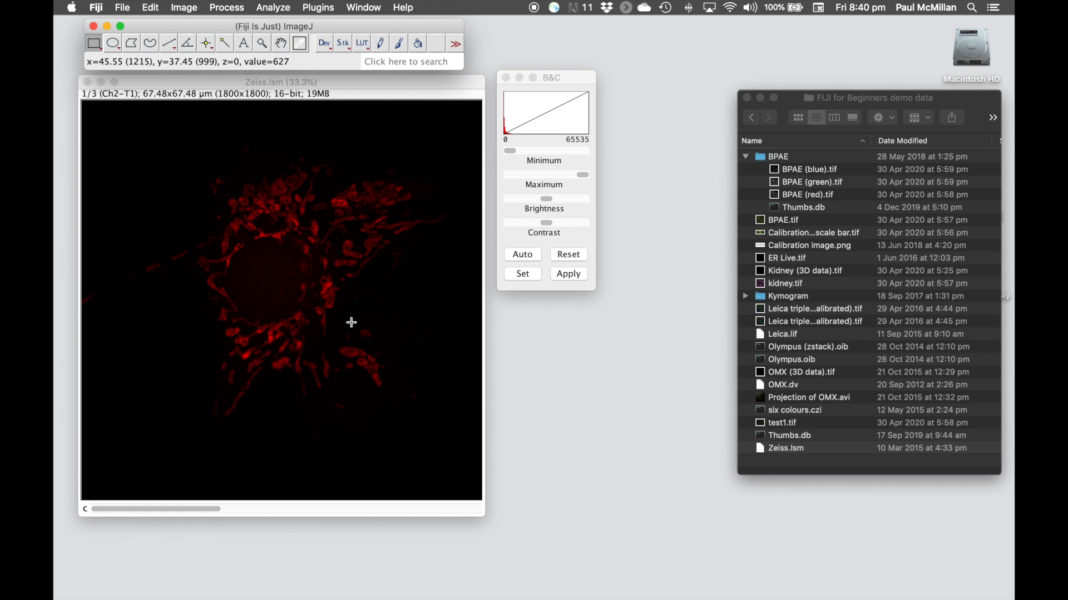
pyautogui.press('.')
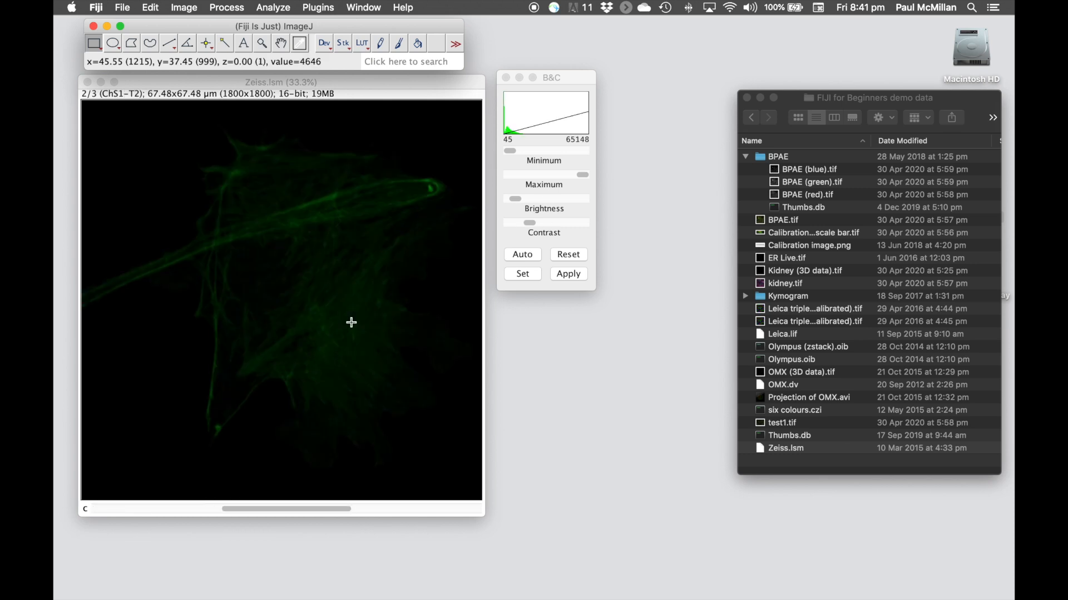